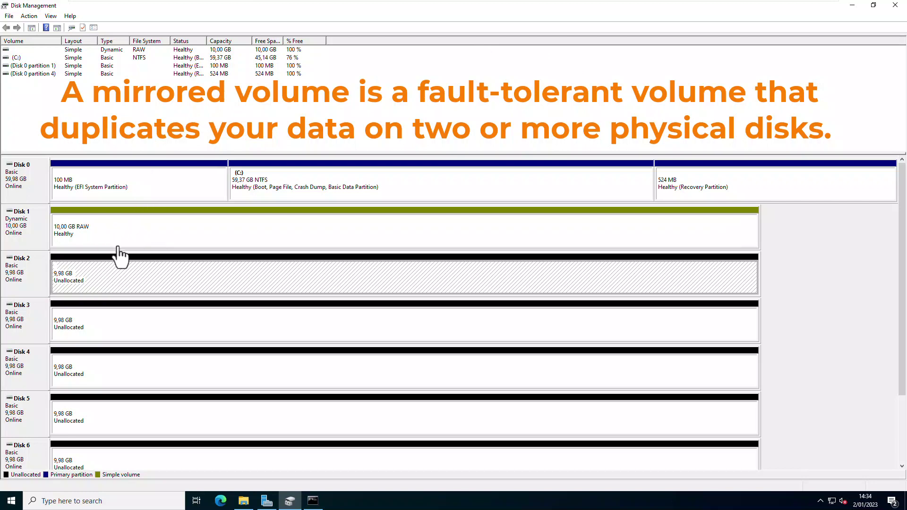
Step: Convert Disk 2 to MBR, then convert Disks 2, 3, 4, 5 and 6 to dynamic disks
{"action": "right_click", "coordinate": [30, 280]}
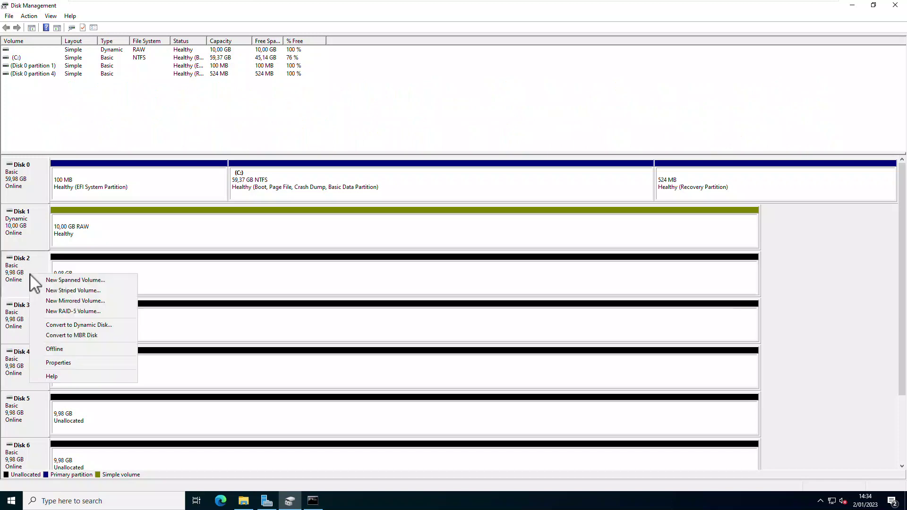
{"action": "left_click", "coordinate": [71, 336]}
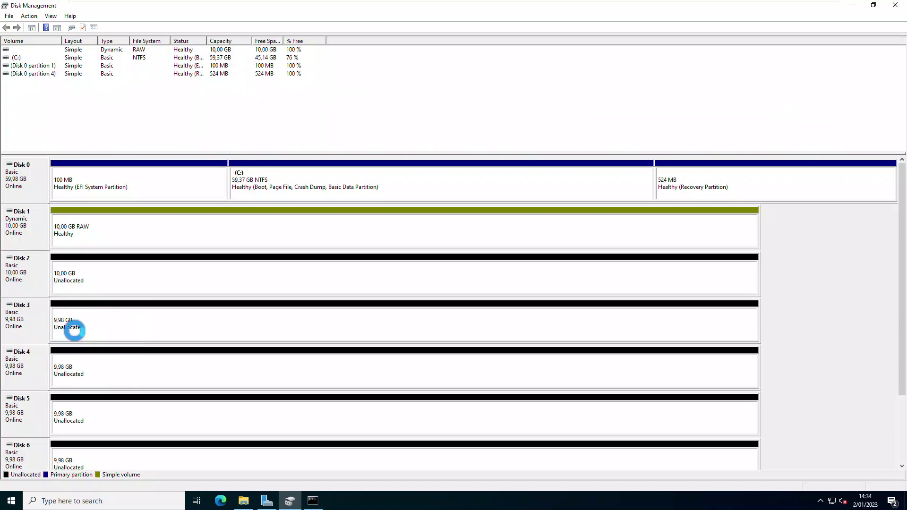
{"action": "right_click", "coordinate": [21, 313]}
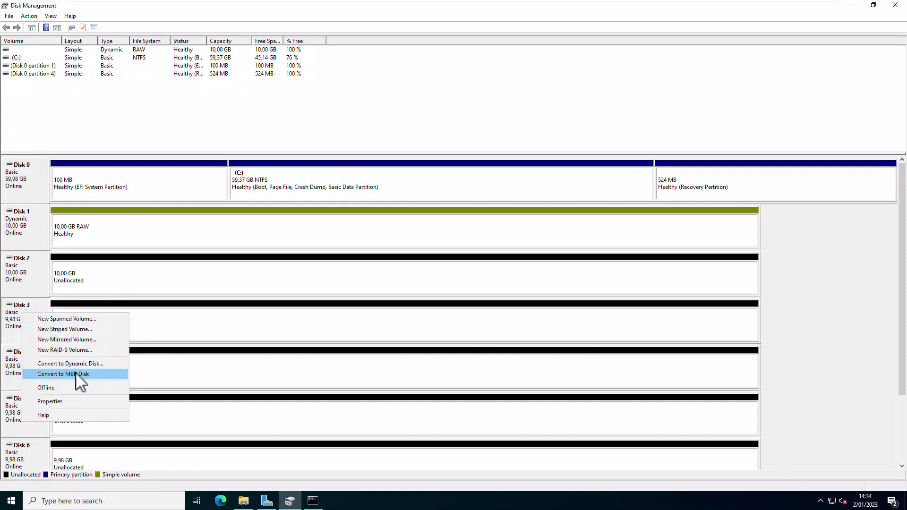
{"action": "left_click", "coordinate": [90, 363]}
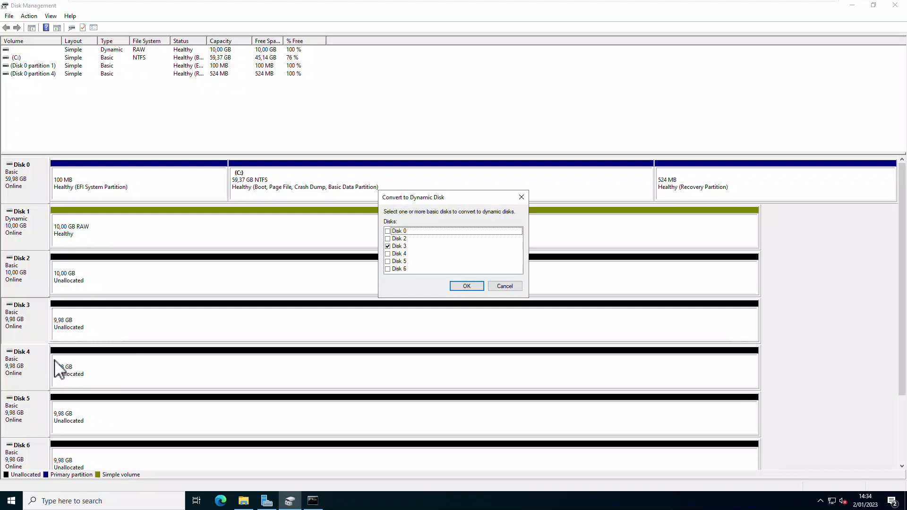
{"action": "left_click", "coordinate": [388, 239]}
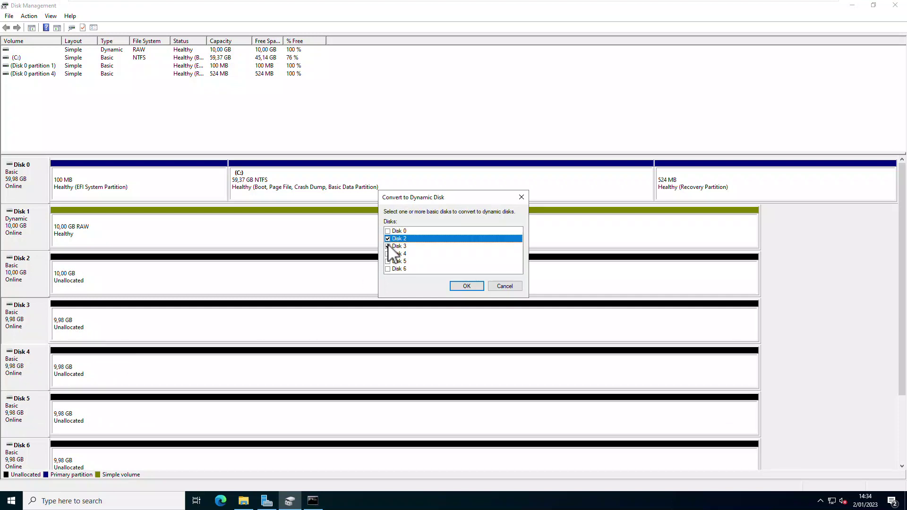
{"action": "left_click", "coordinate": [388, 254]}
{"action": "left_click", "coordinate": [387, 261]}
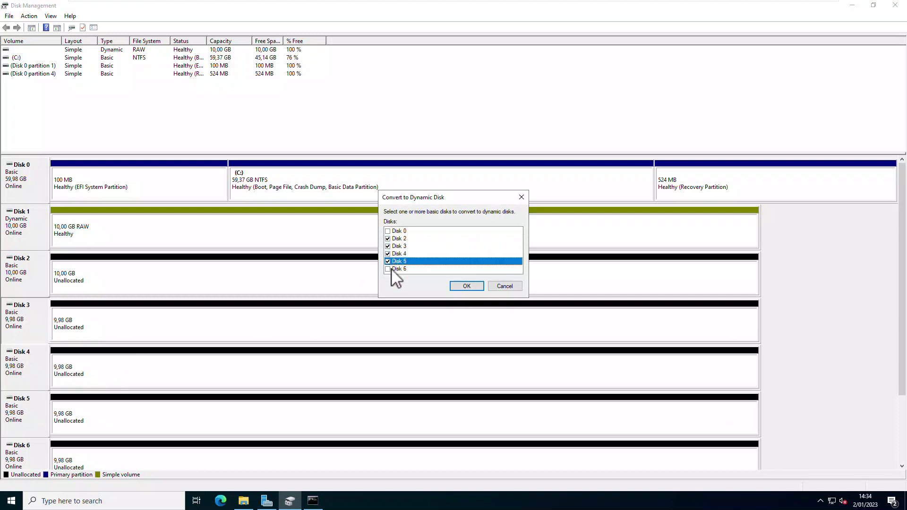
{"action": "left_click", "coordinate": [389, 269]}
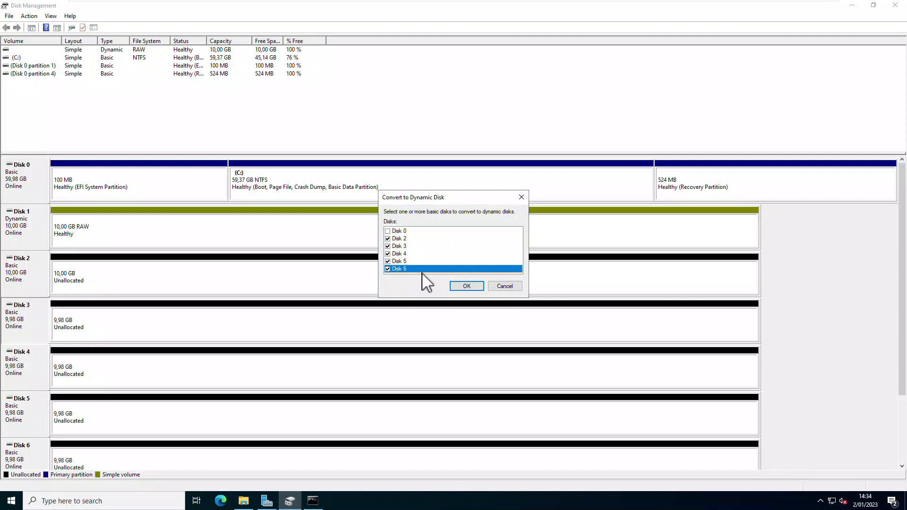
{"action": "left_click", "coordinate": [463, 287]}
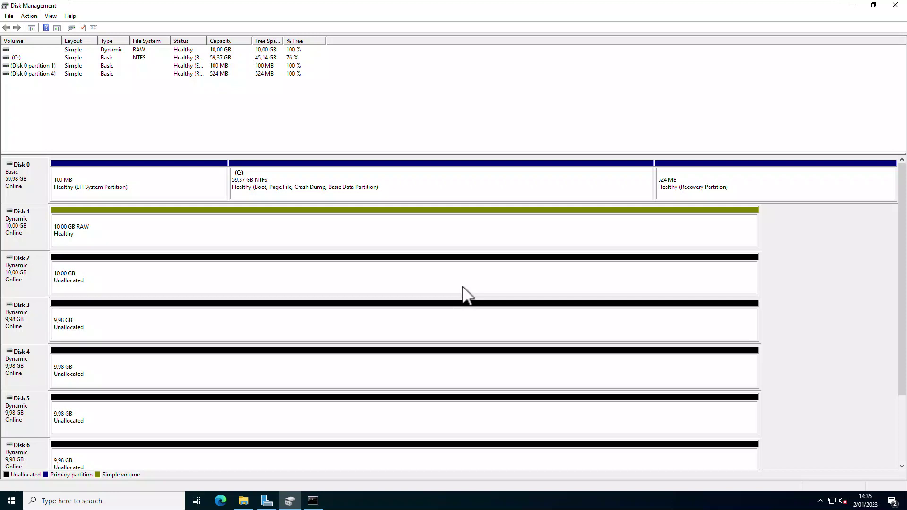
Step: Mirror Disk 2's free space with Disk 3 as 'datas' (E:), quick-formatted NTFS
{"action": "right_click", "coordinate": [121, 274]}
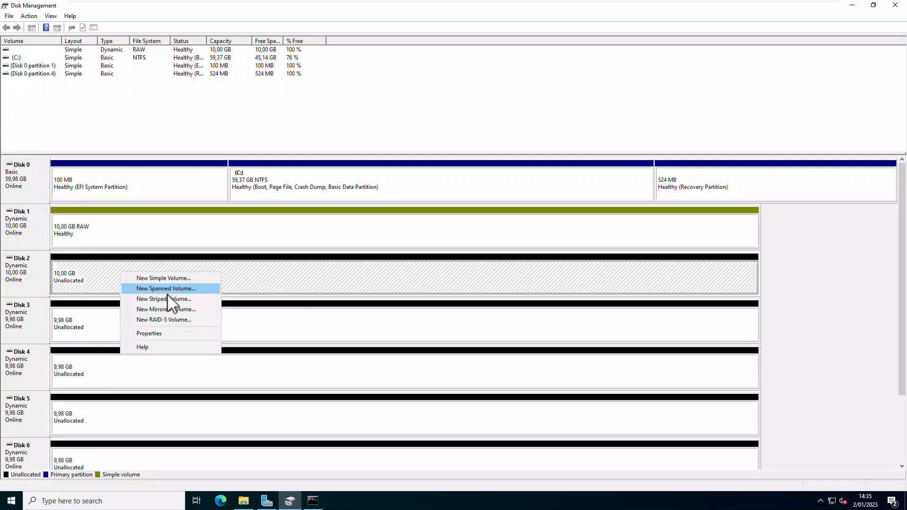
{"action": "left_click", "coordinate": [165, 309]}
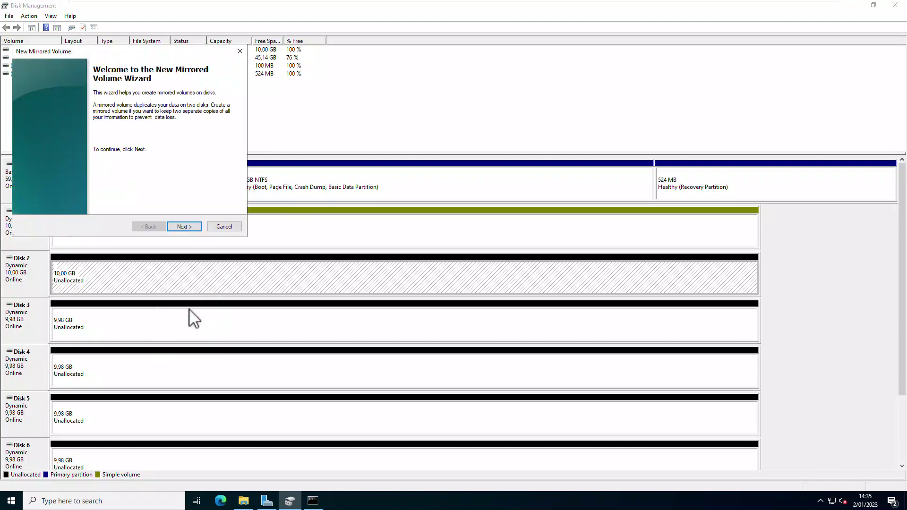
{"action": "left_click", "coordinate": [184, 227]}
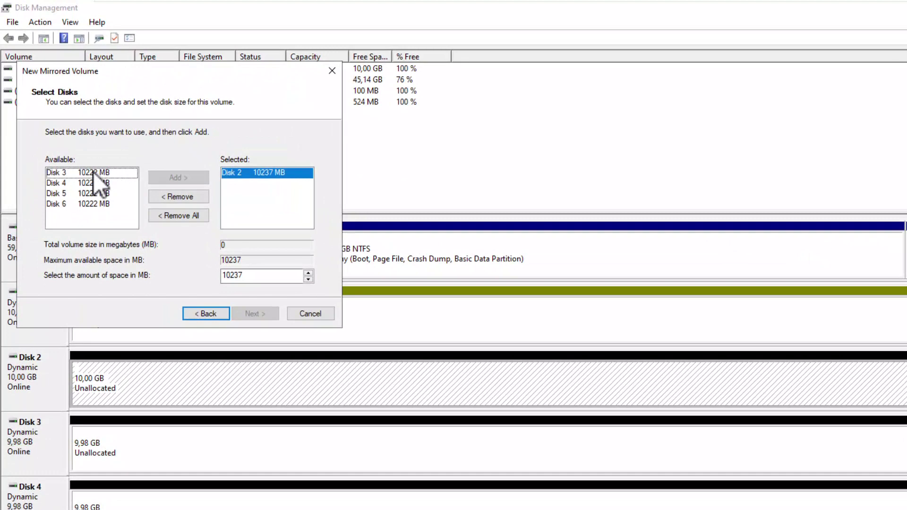
{"action": "left_click", "coordinate": [89, 166]}
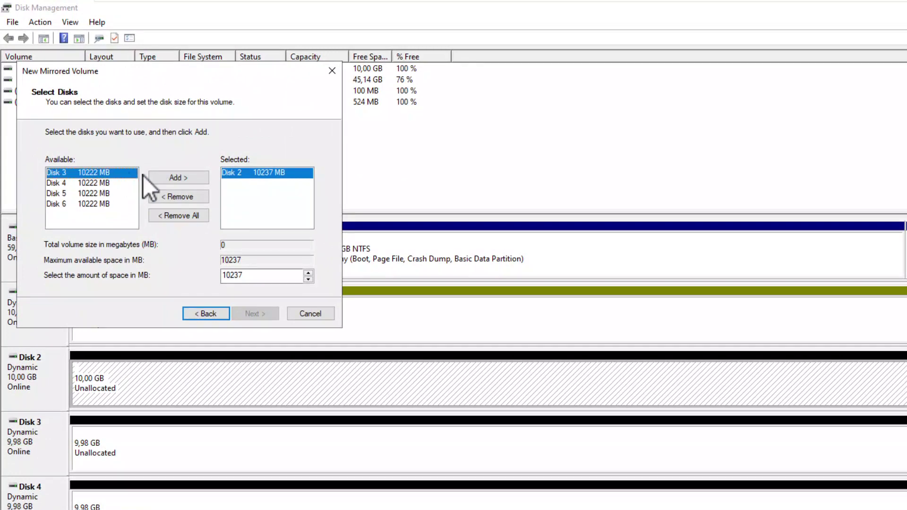
{"action": "left_click", "coordinate": [169, 170]}
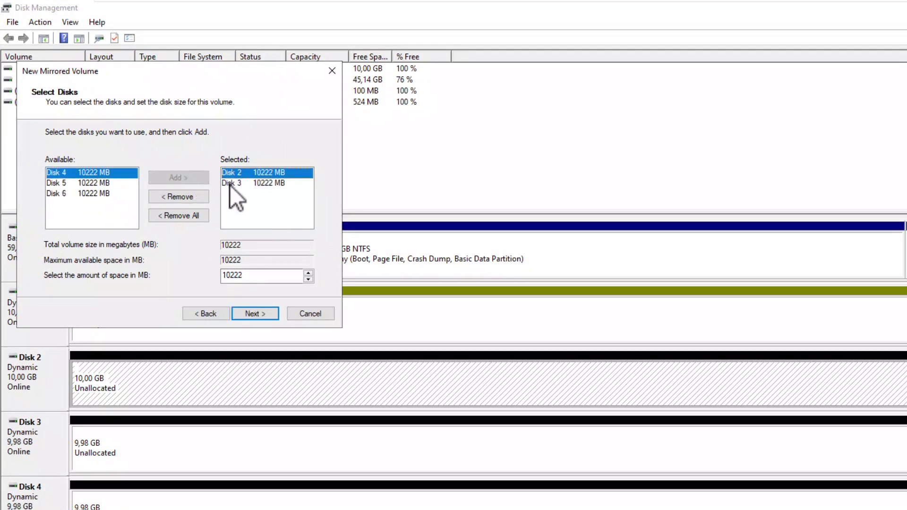
{"action": "left_click", "coordinate": [259, 314]}
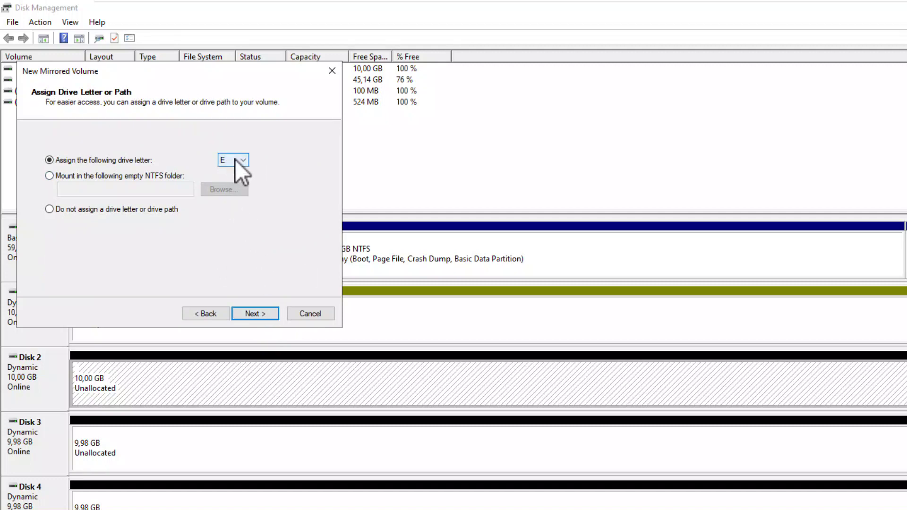
{"action": "left_click", "coordinate": [255, 315]}
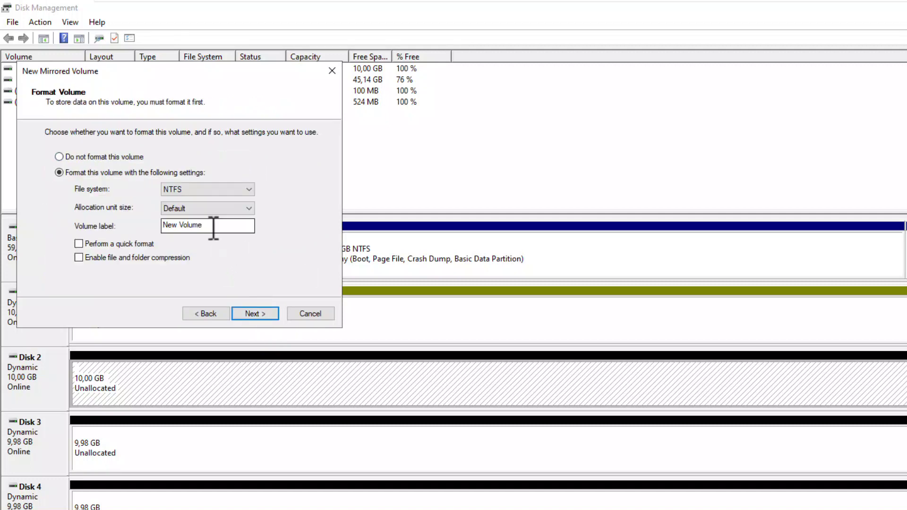
{"action": "left_click_drag", "start_coordinate": [213, 225], "coordinate": [134, 225]}
{"action": "type", "text": "datas"}
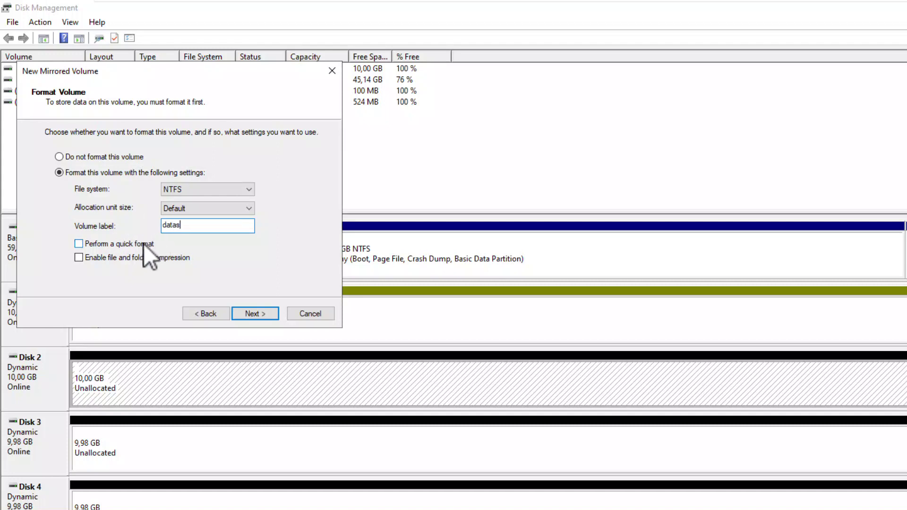
{"action": "left_click", "coordinate": [144, 244]}
{"action": "left_click", "coordinate": [260, 314]}
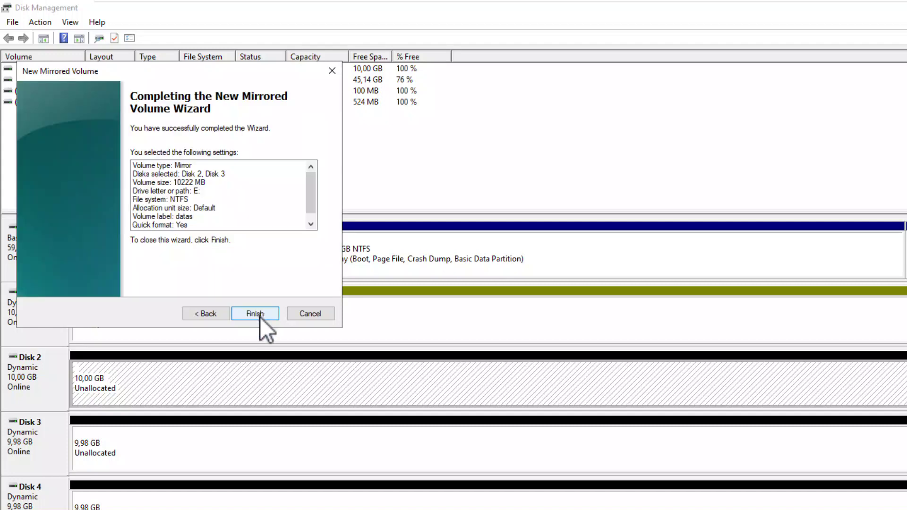
{"action": "left_click", "coordinate": [262, 313]}
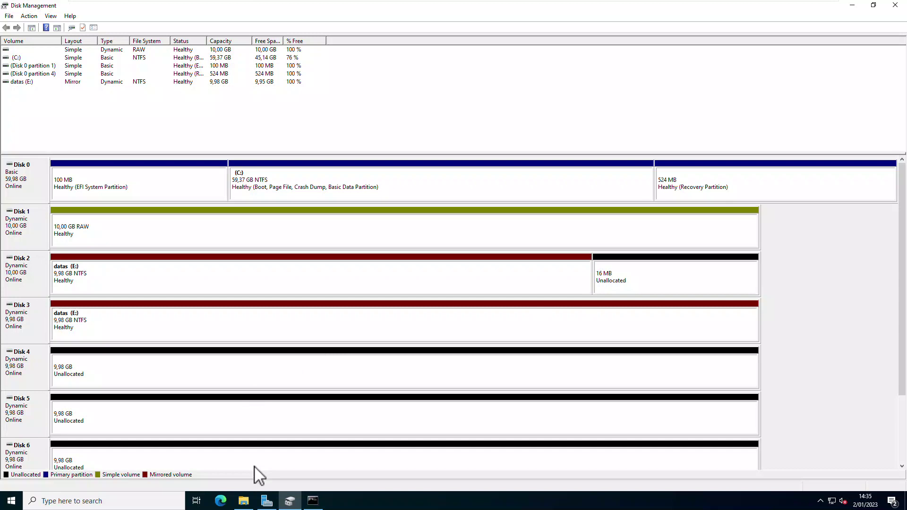
Step: Confirm datas (E:) appears in File Explorer with 9.94 GB free, then select it on Disk 2
{"action": "left_click", "coordinate": [243, 501]}
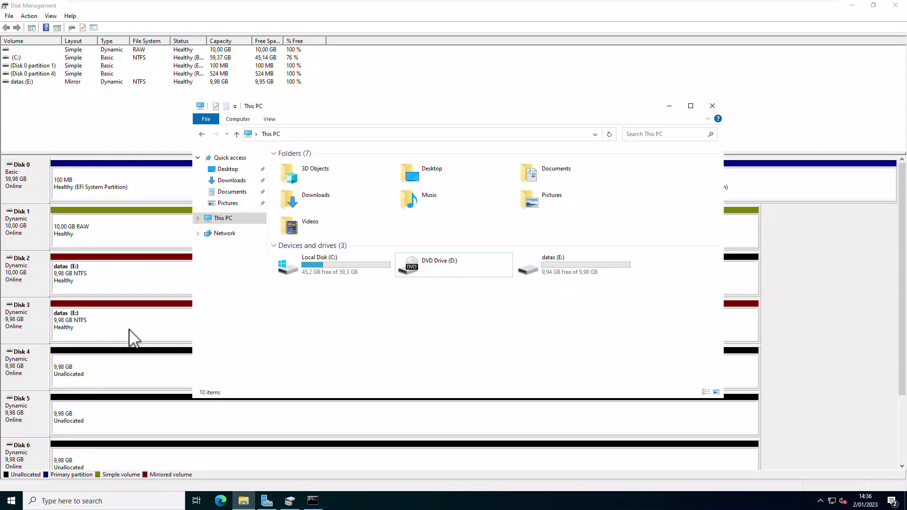
{"action": "left_click", "coordinate": [85, 285]}
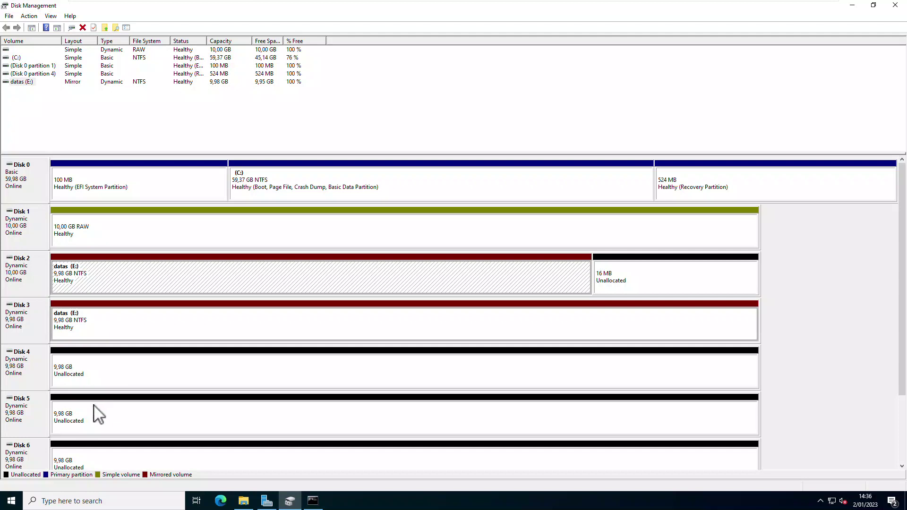
Step: Delete the datas (E:) mirrored volume, leaving Disks 2 and 3 unallocated
{"action": "right_click", "coordinate": [75, 275]}
{"action": "left_click", "coordinate": [110, 376]}
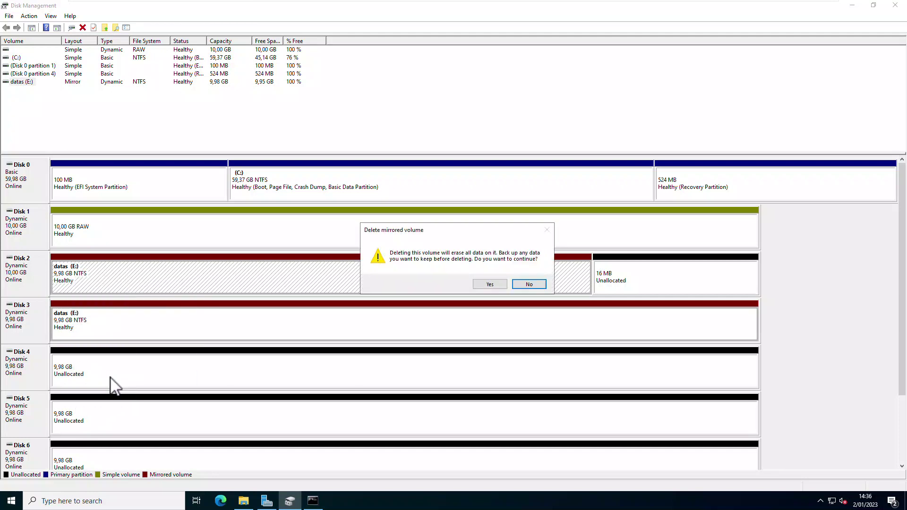
{"action": "left_click", "coordinate": [489, 284]}
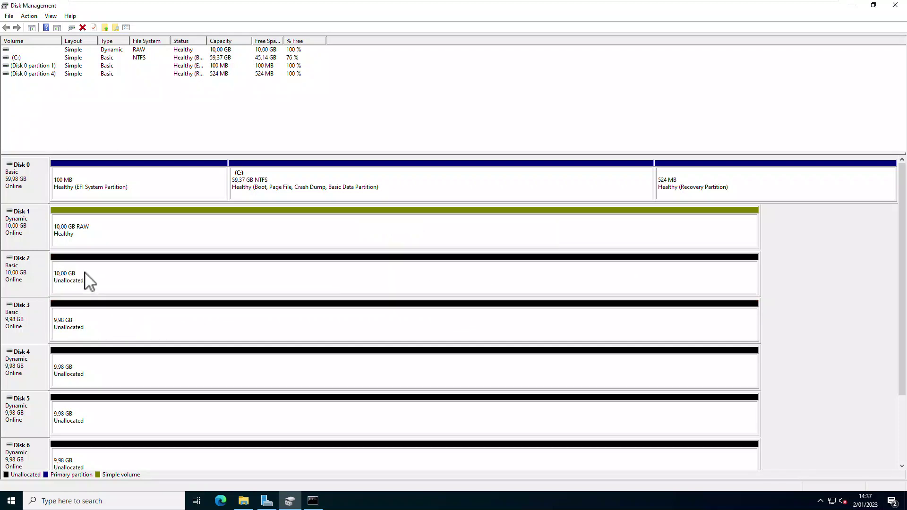
Step: Start a new RAID-5 volume on Disk 2 and add Disks 3, 4, 5 and 6 (40888 MB)
{"action": "right_click", "coordinate": [85, 273]}
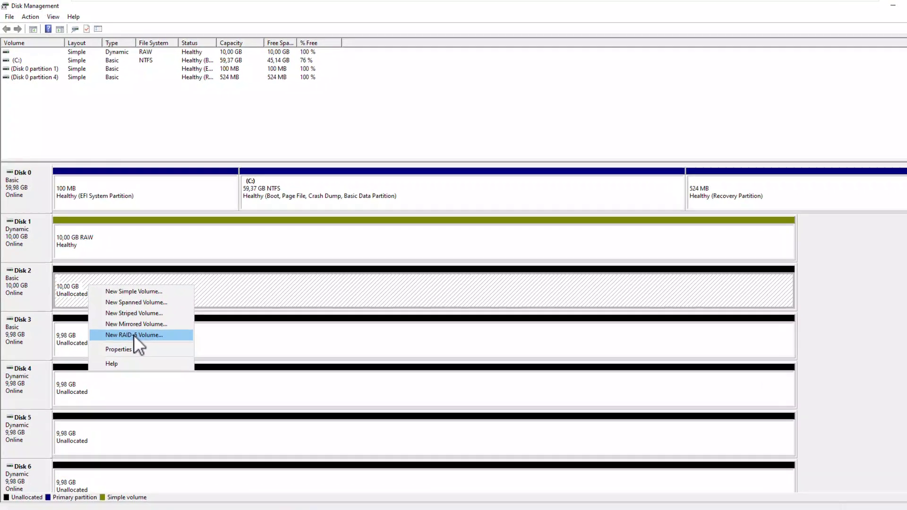
{"action": "left_click", "coordinate": [128, 320]}
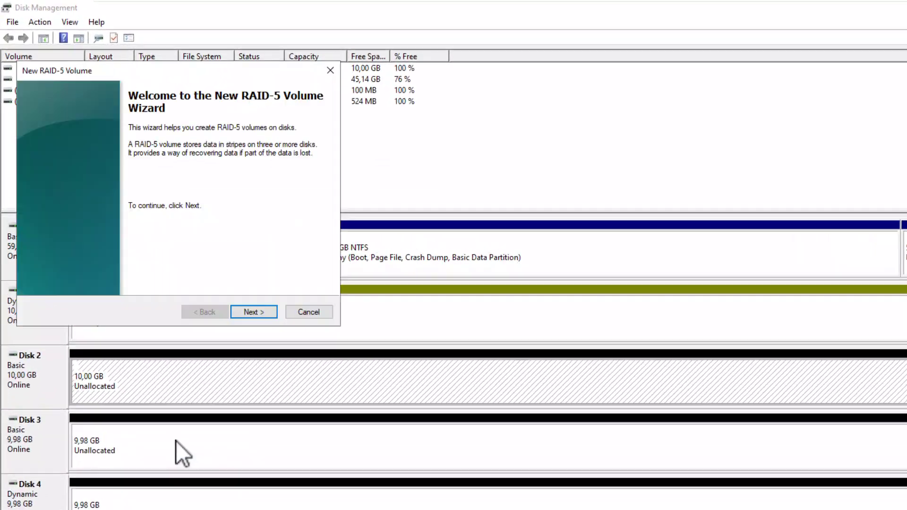
{"action": "left_click", "coordinate": [266, 327]}
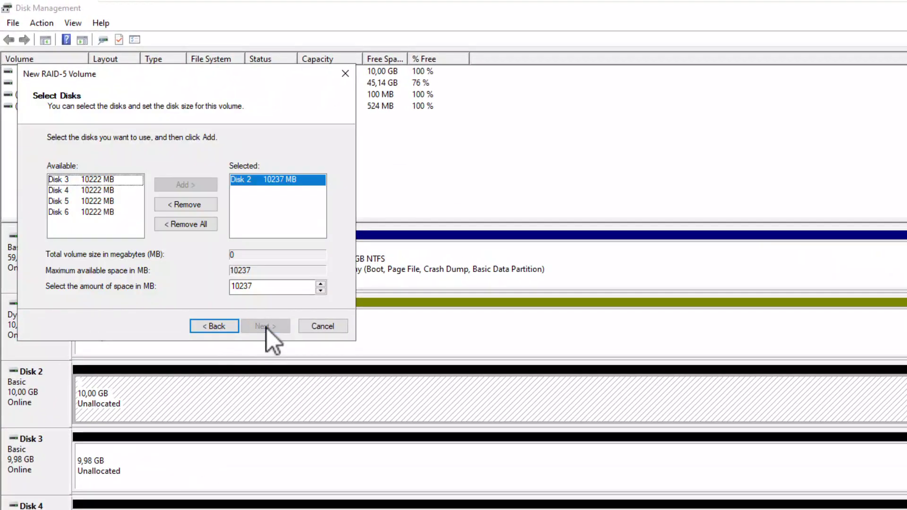
{"action": "left_click", "coordinate": [99, 185]}
{"action": "left_click", "coordinate": [181, 185]}
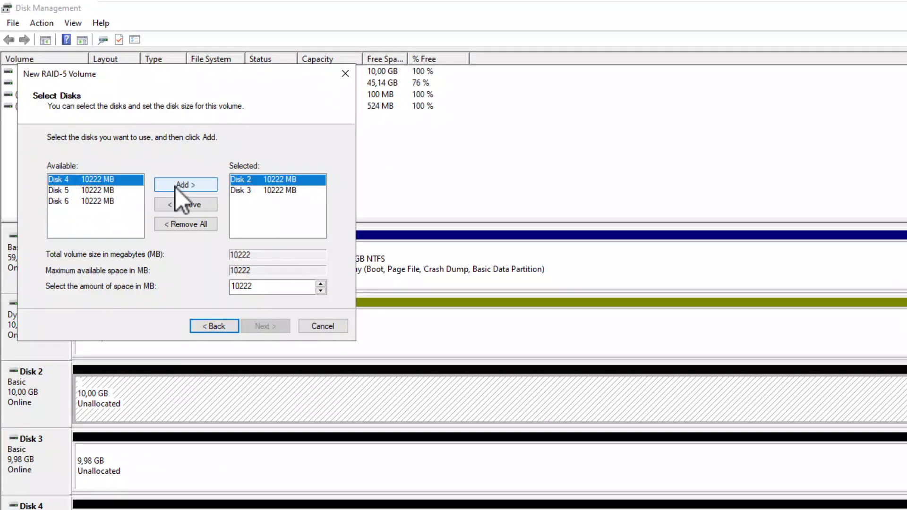
{"action": "left_click", "coordinate": [177, 186]}
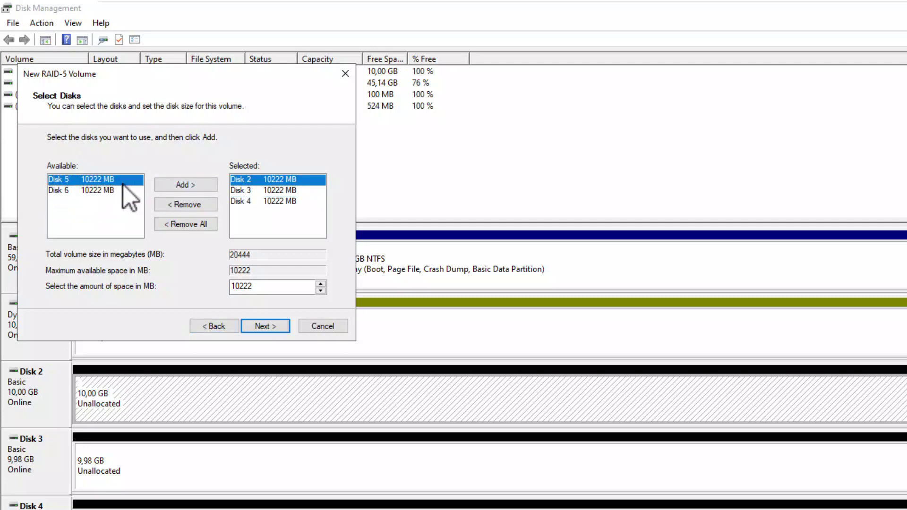
{"action": "left_click", "coordinate": [182, 185]}
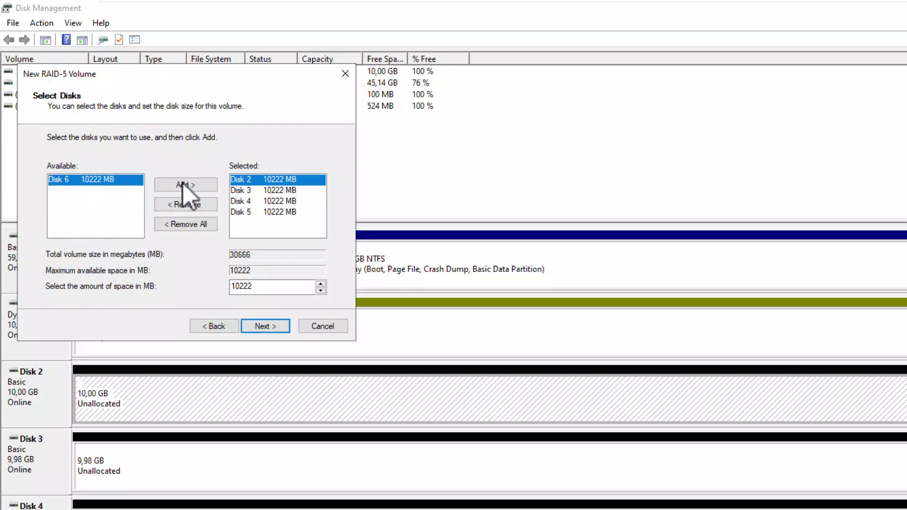
{"action": "left_click", "coordinate": [183, 184]}
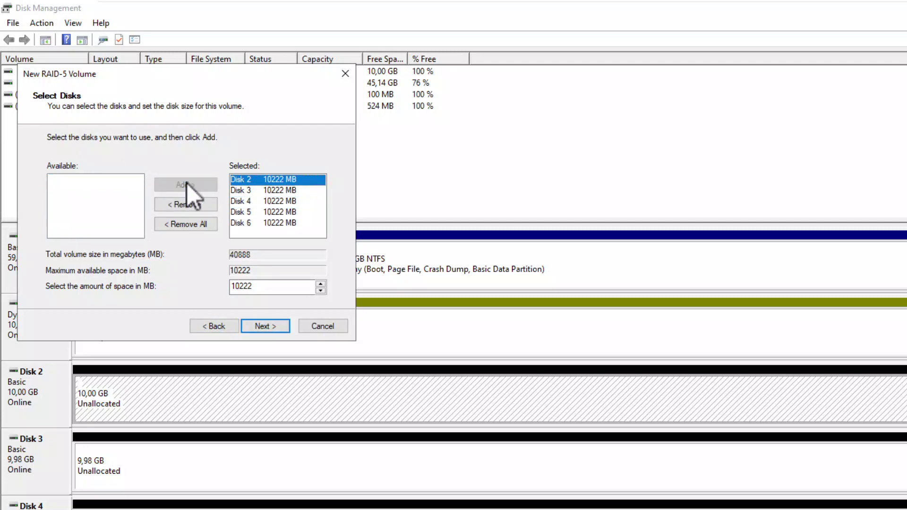
{"action": "left_click", "coordinate": [263, 326]}
Step: Assign drive letter I, label it 'software', quick-format as NTFS, and finish the wizard
{"action": "left_click", "coordinate": [243, 170]}
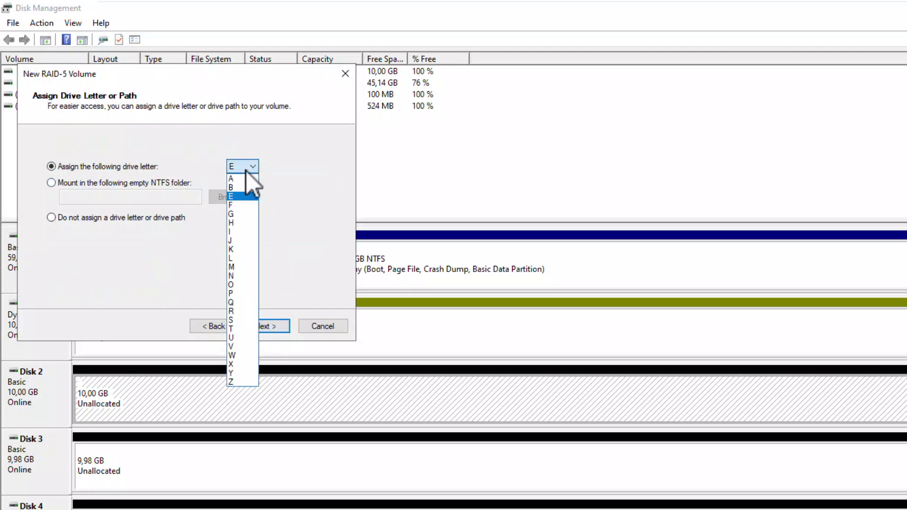
{"action": "left_click", "coordinate": [235, 233]}
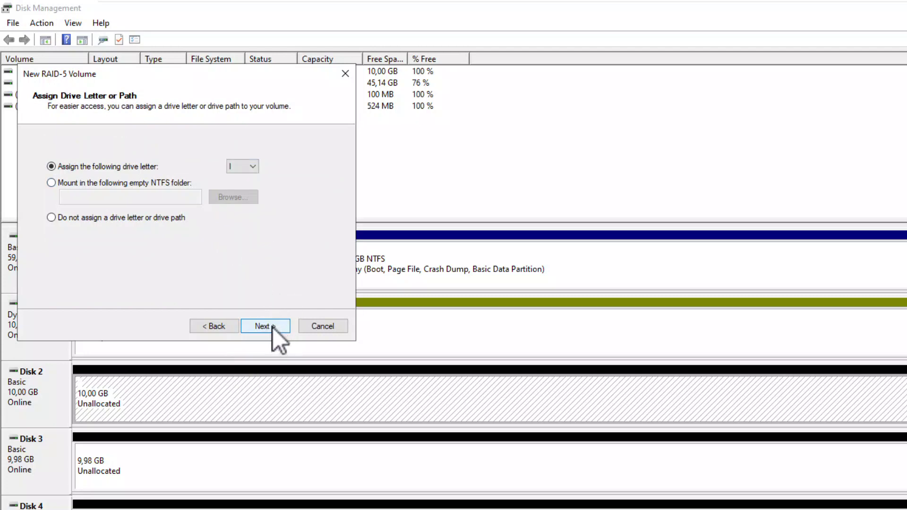
{"action": "left_click", "coordinate": [273, 327]}
{"action": "left_click", "coordinate": [223, 235]}
{"action": "left_click_drag", "start_coordinate": [223, 234], "coordinate": [152, 241]}
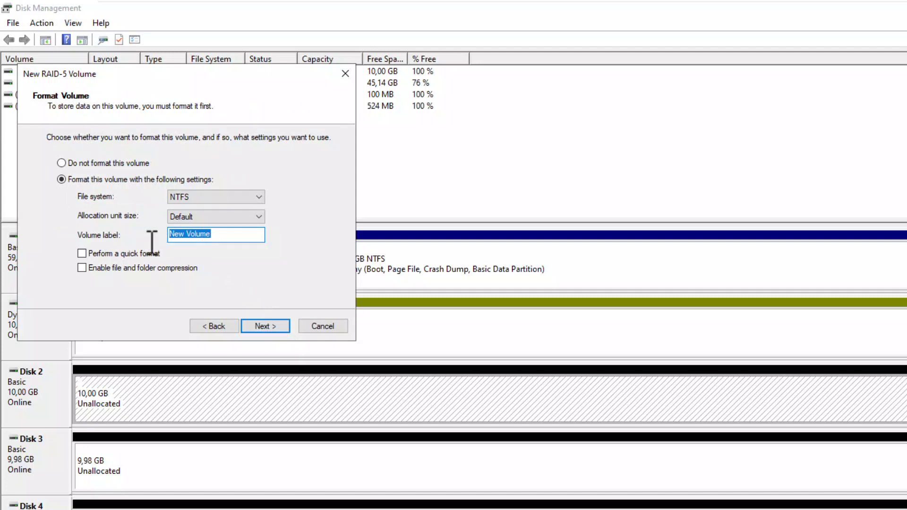
{"action": "type", "text": "software"}
{"action": "left_click", "coordinate": [138, 253]}
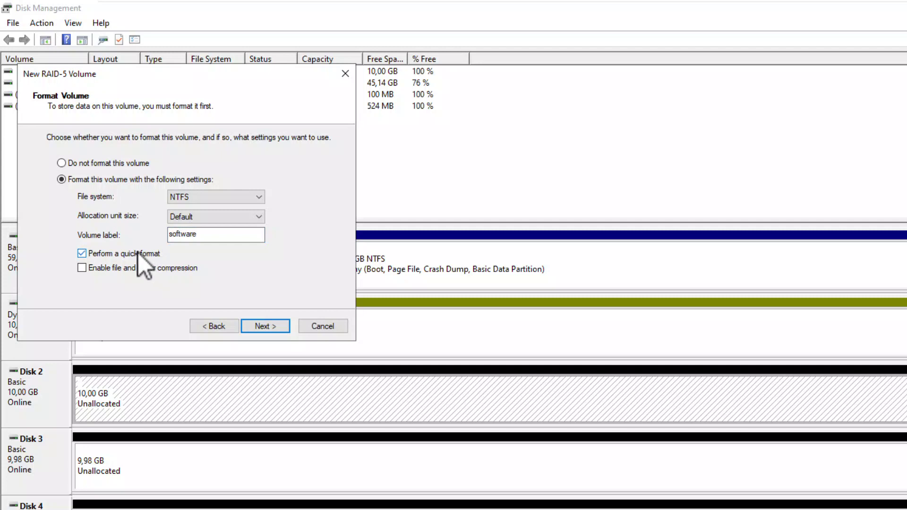
{"action": "left_click", "coordinate": [276, 328]}
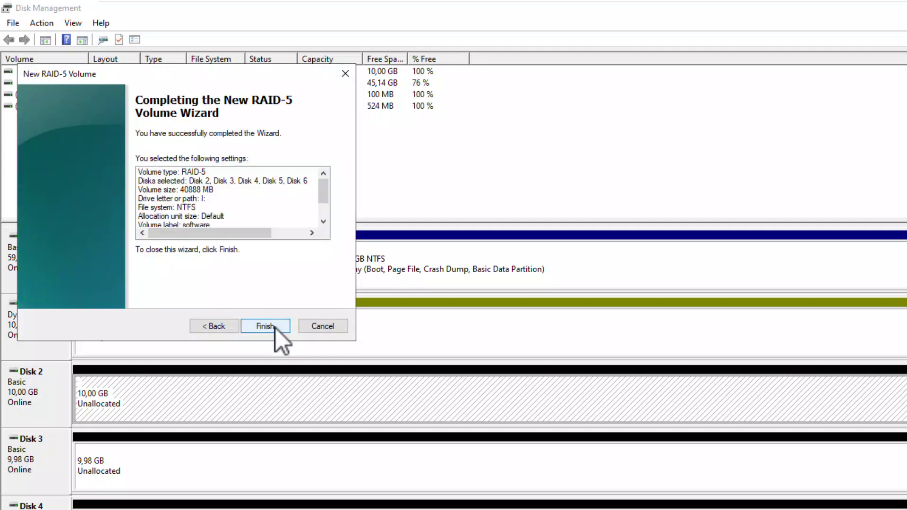
{"action": "left_click", "coordinate": [276, 328]}
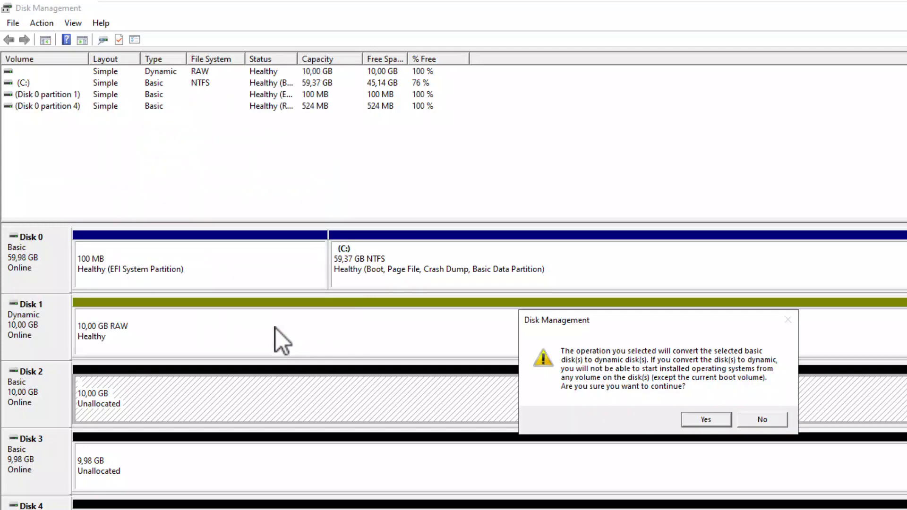
Step: Approve the dynamic-disk conversion so the 39.93 GB software (I:) RAID-5 volume starts resynching
{"action": "left_click", "coordinate": [705, 419]}
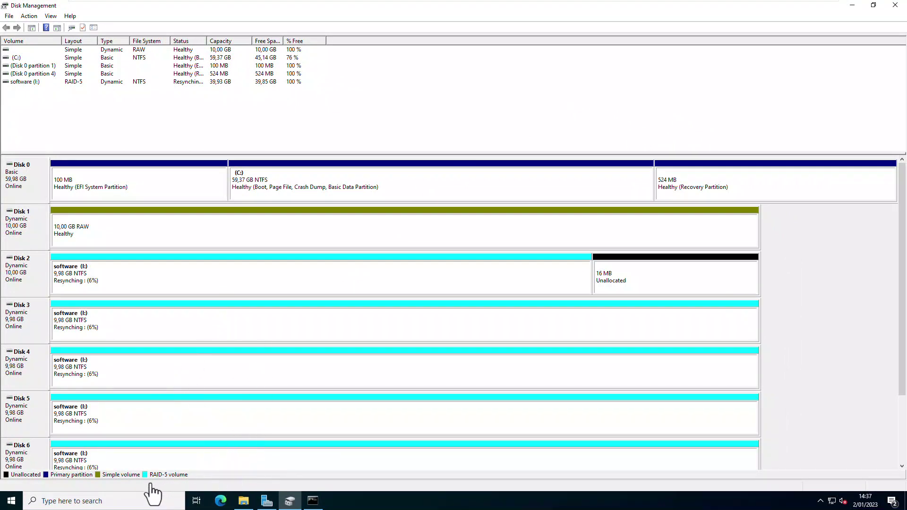
Step: Check This PC in File Explorer for software (I:) with 39.8 GB free of 39.9 GB
{"action": "left_click", "coordinate": [244, 500]}
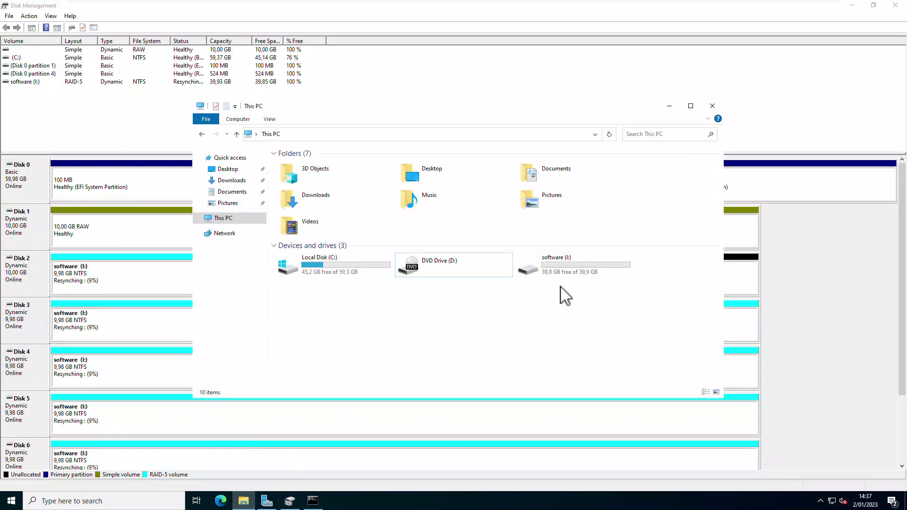